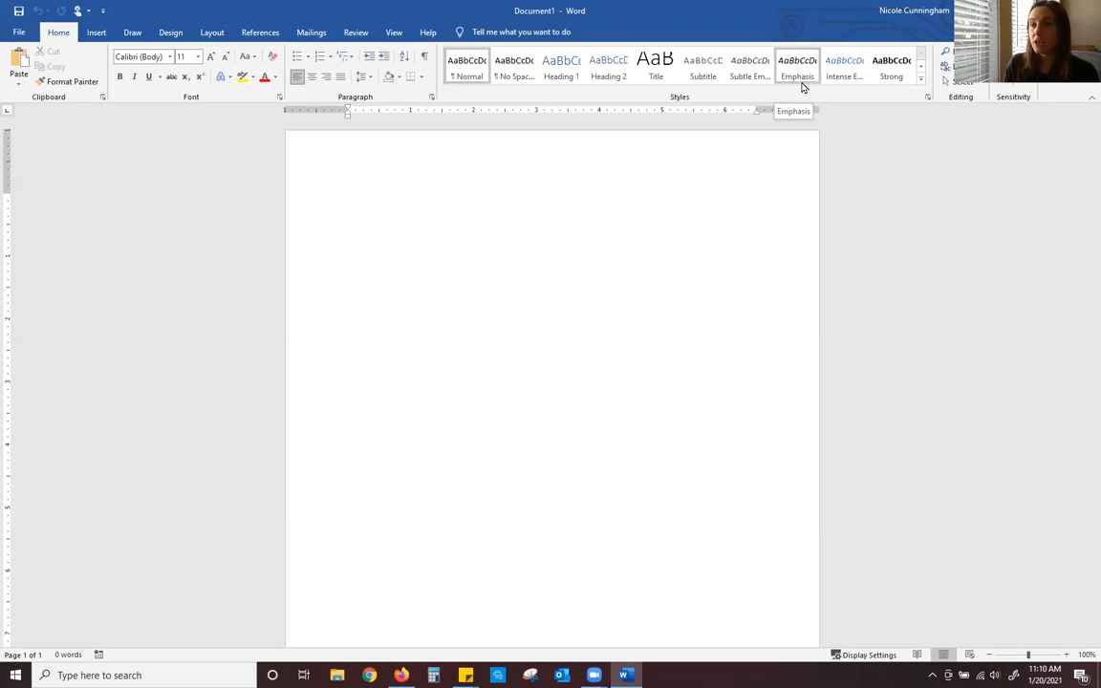
Step: Apply the Normal margin preset with 1" on all sides to the blank document
{"action": "left_click", "coordinate": [213, 33]}
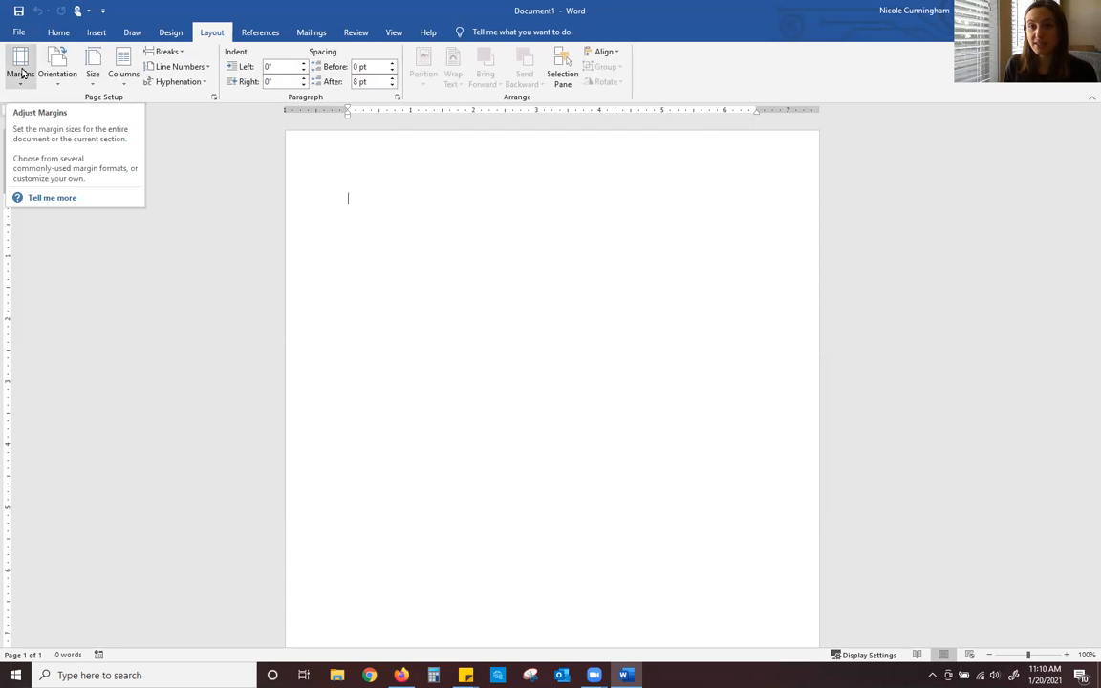
{"action": "left_click", "coordinate": [21, 73]}
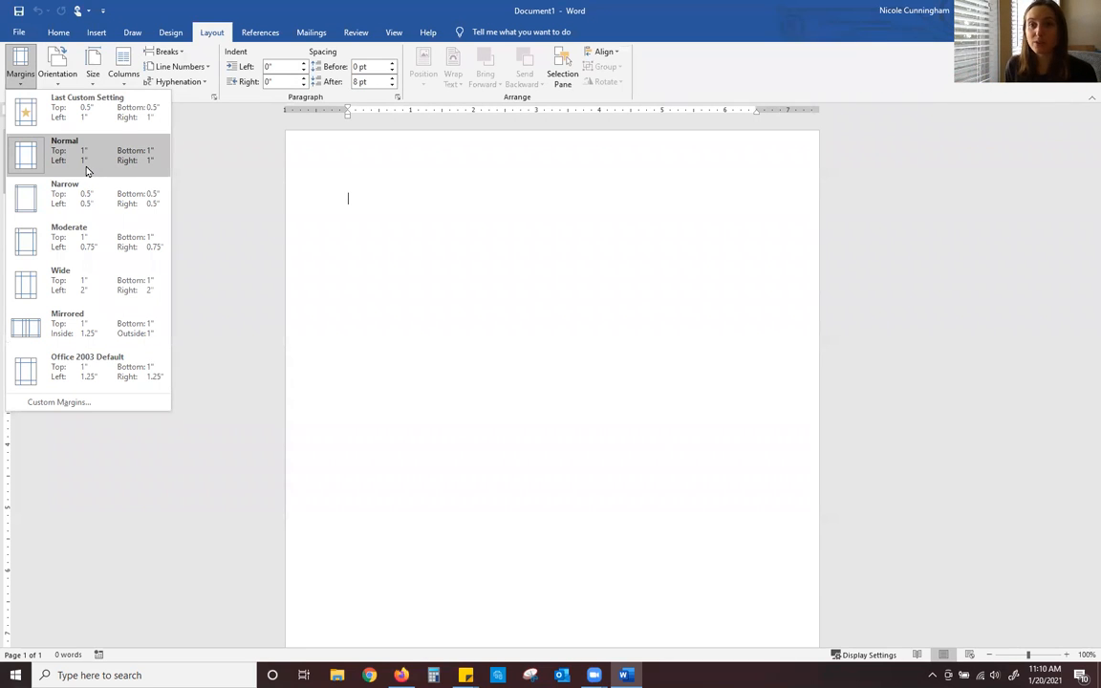
{"action": "left_click", "coordinate": [80, 167]}
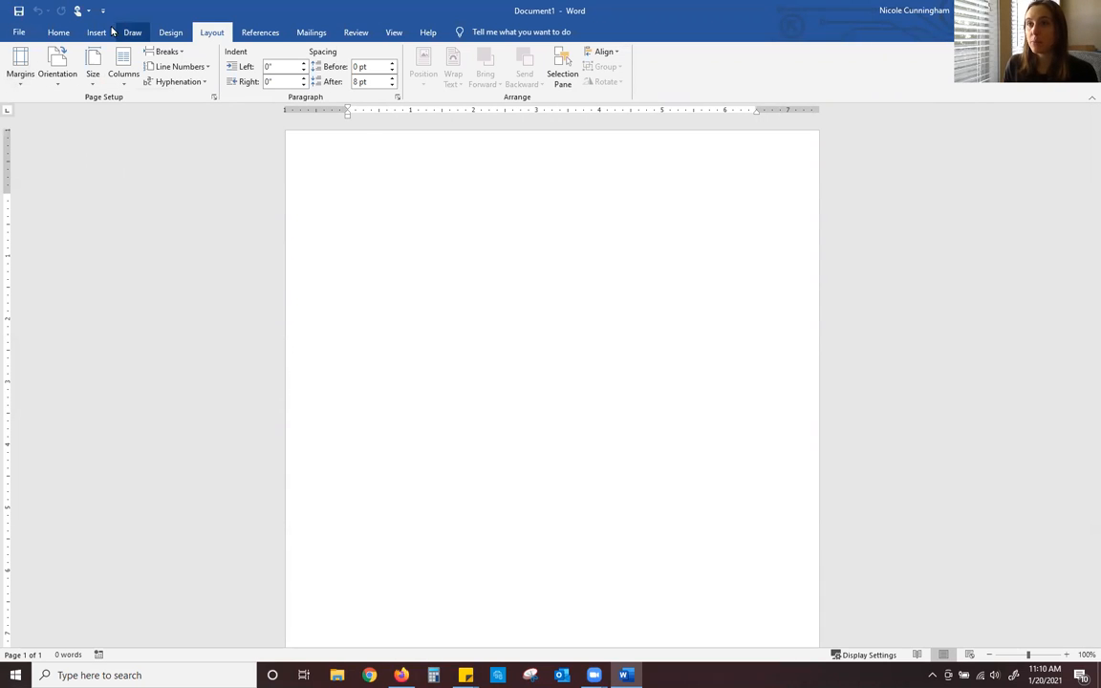
Step: Set the text font to Arial size 12 and the line spacing to 2.0
{"action": "left_click", "coordinate": [67, 34]}
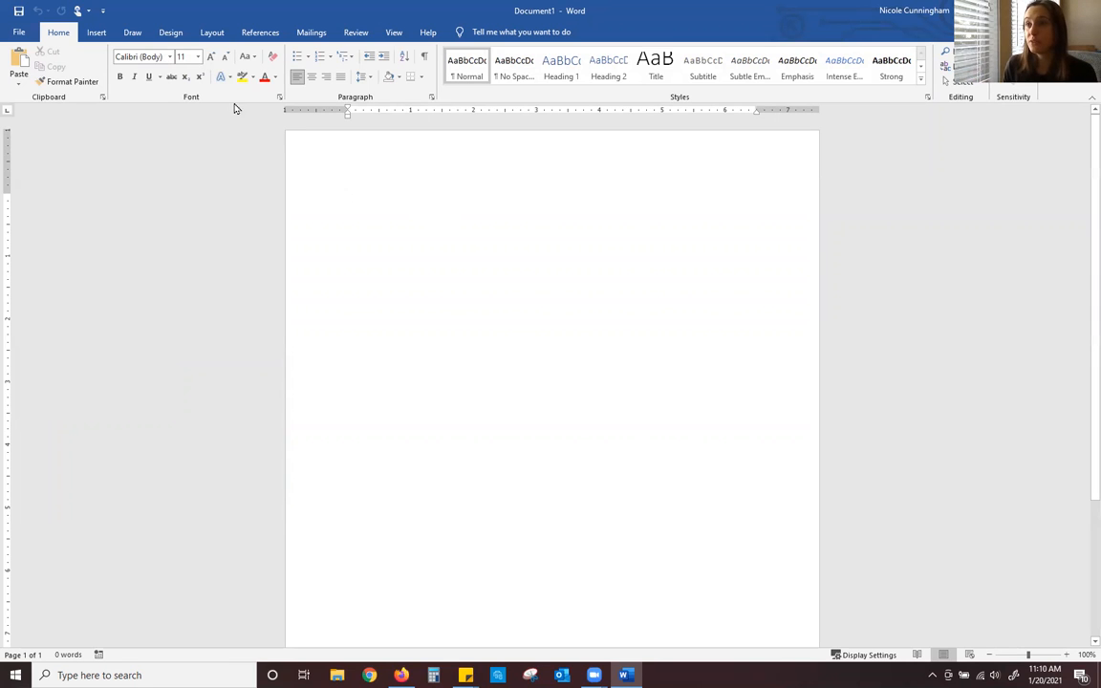
{"action": "left_click", "coordinate": [170, 57]}
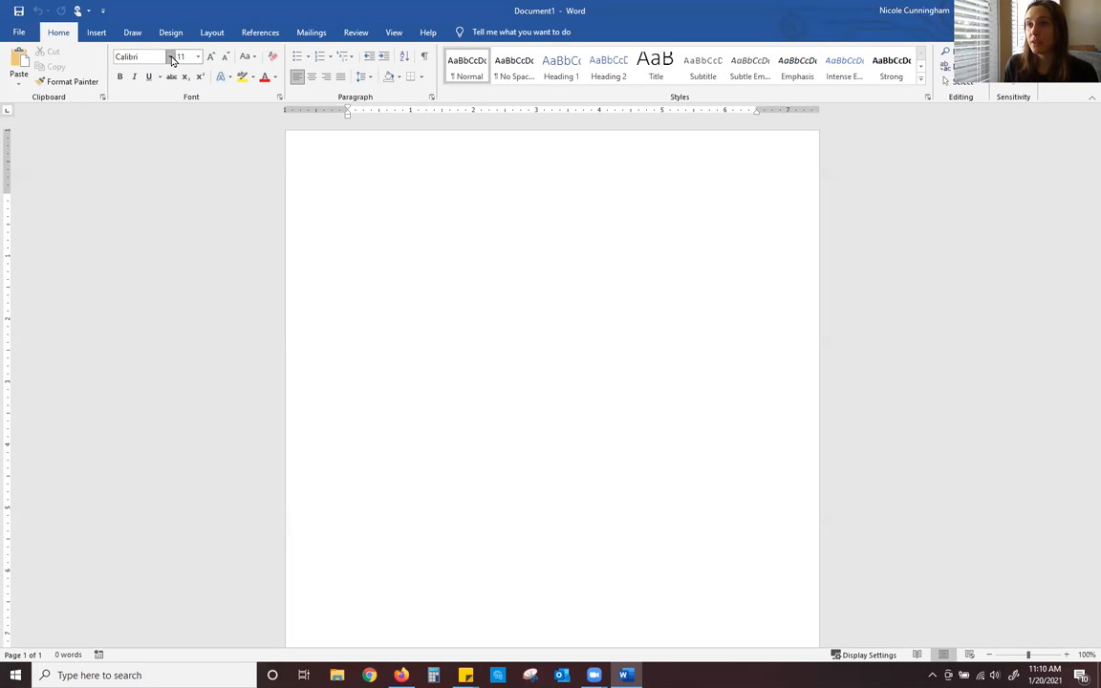
{"action": "left_click", "coordinate": [177, 135]}
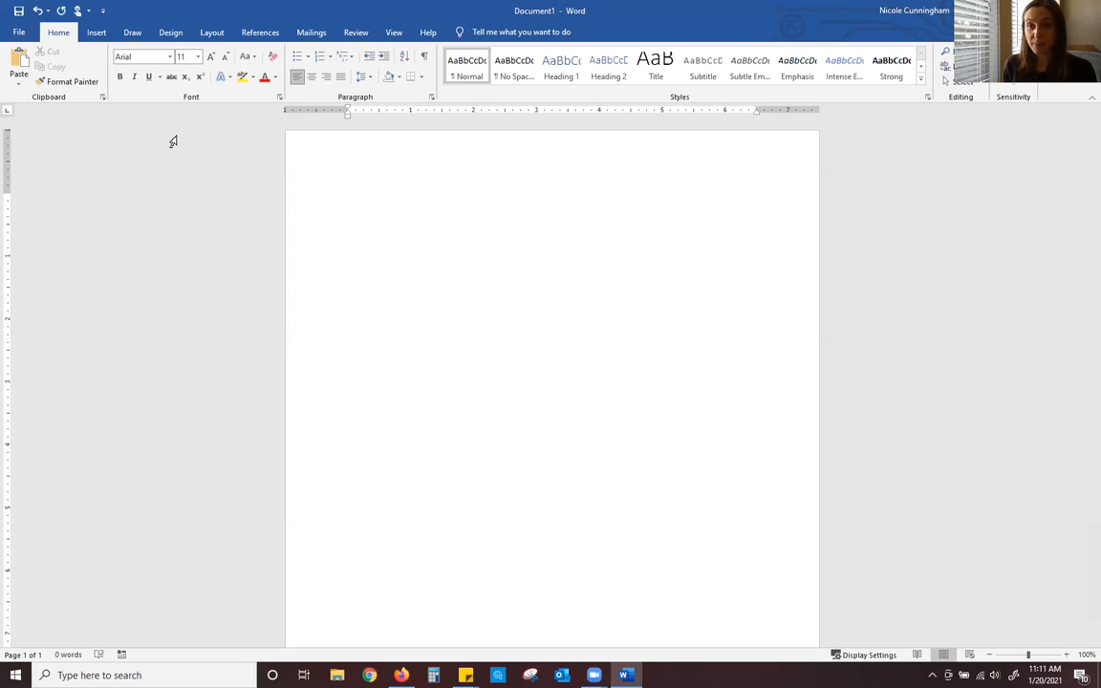
{"action": "left_click", "coordinate": [198, 57]}
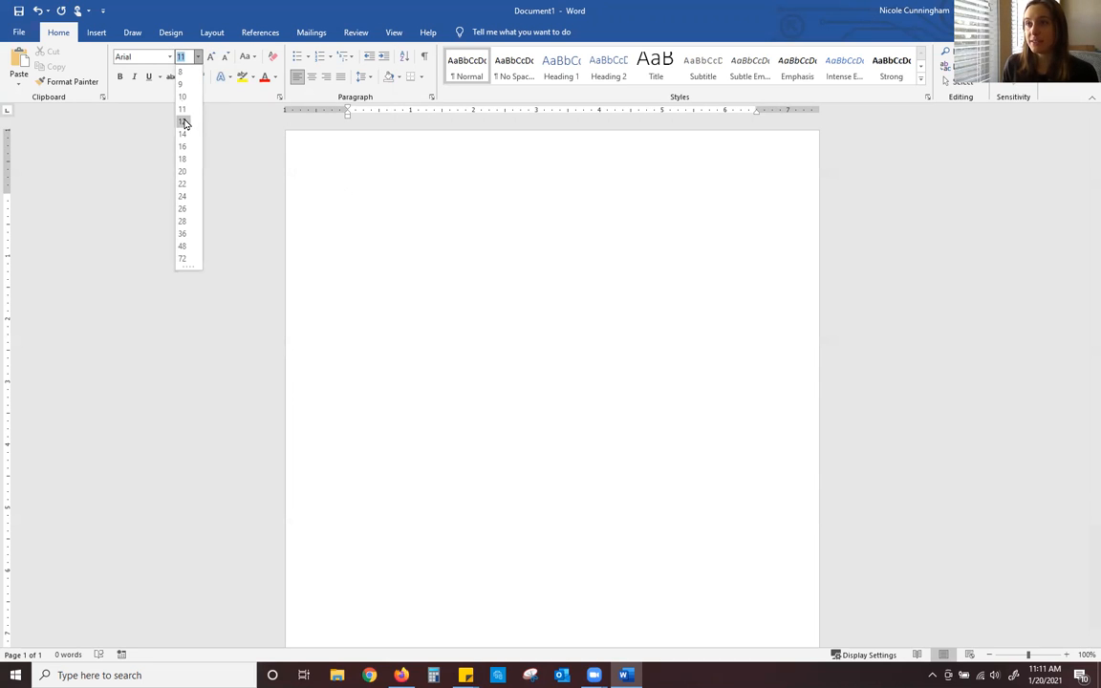
{"action": "left_click", "coordinate": [186, 122]}
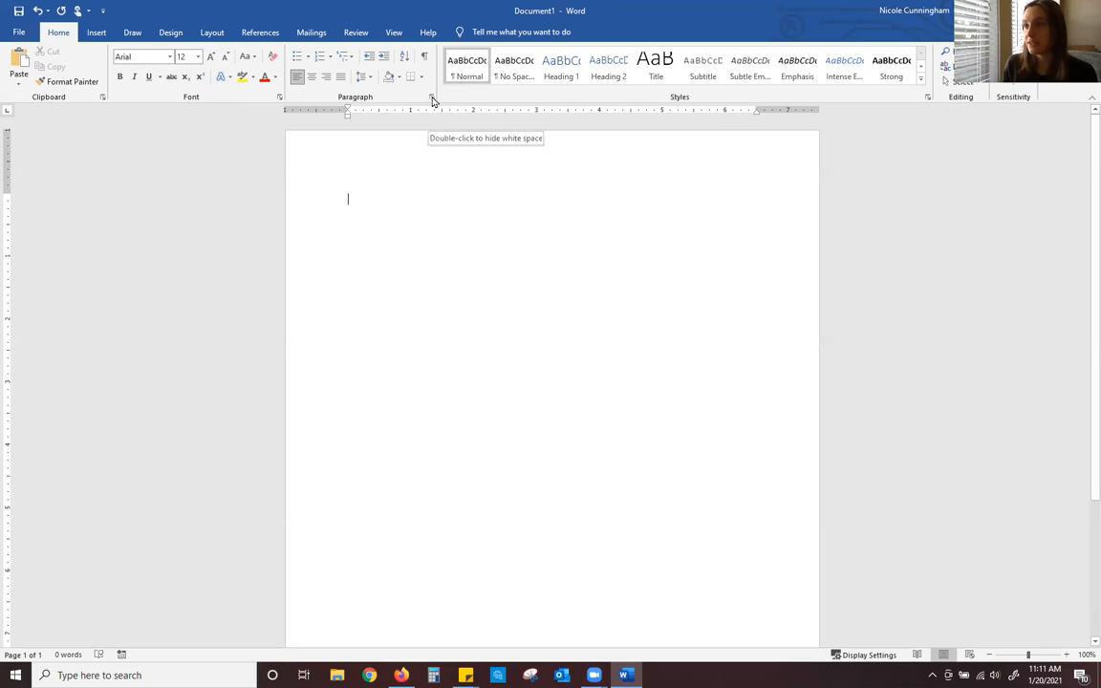
{"action": "left_click", "coordinate": [364, 80]}
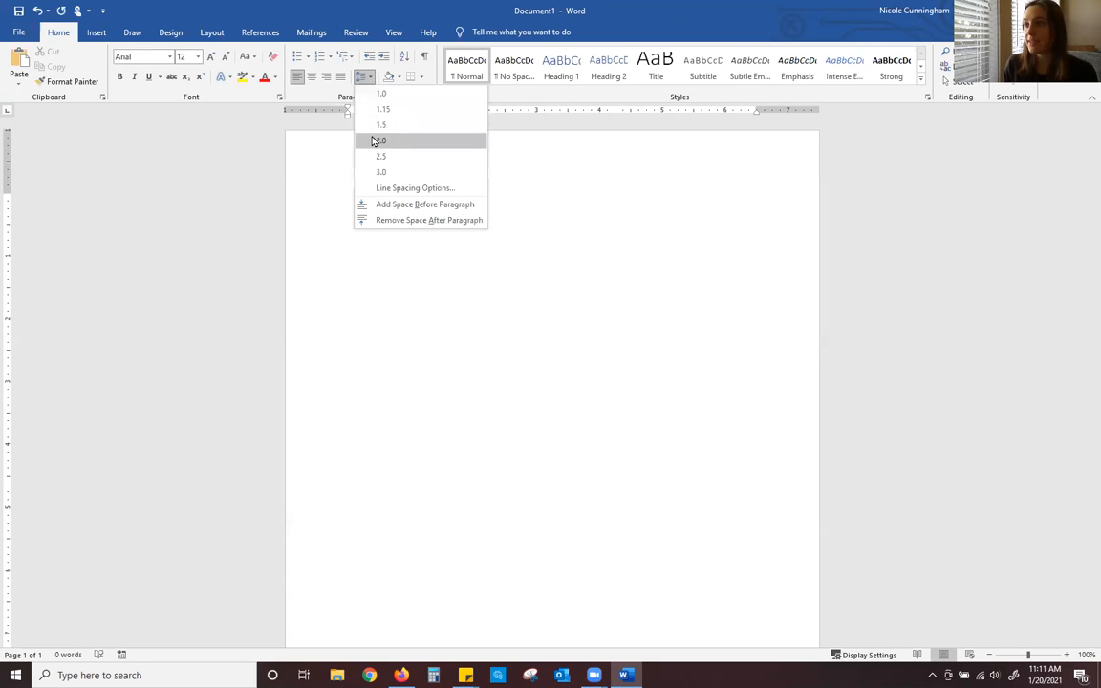
{"action": "left_click", "coordinate": [379, 141]}
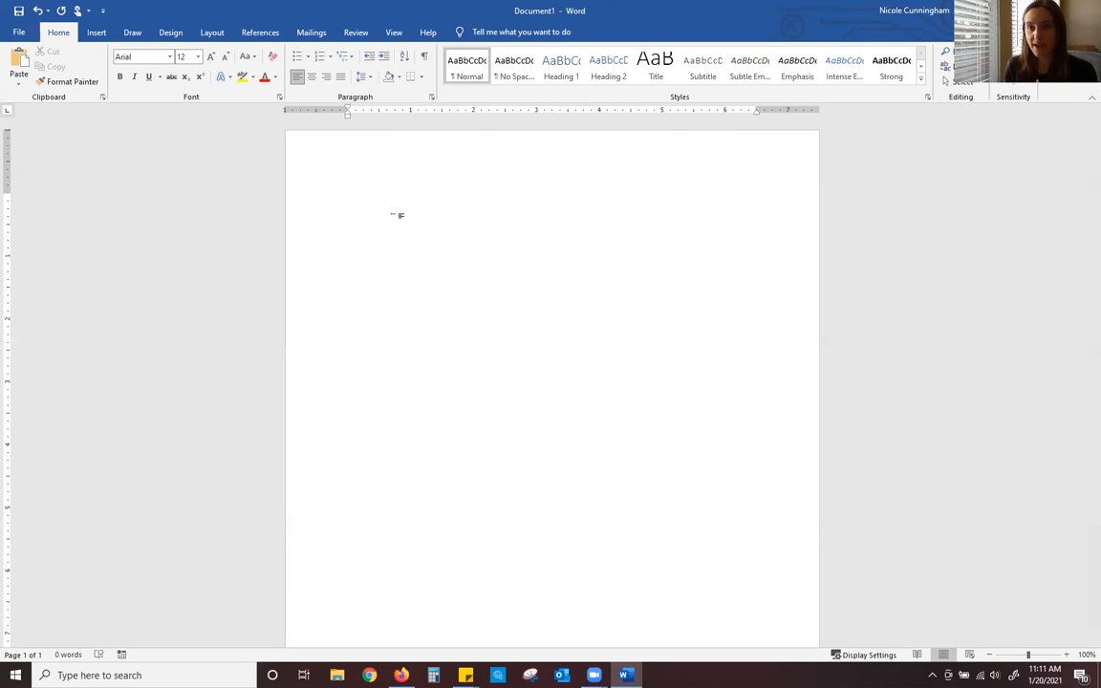
Step: Enter the student's full name, the instructor's name and the course code ENG-111-SSB1 on separate lines at the start of the page
{"action": "type", "text": "Susie "}
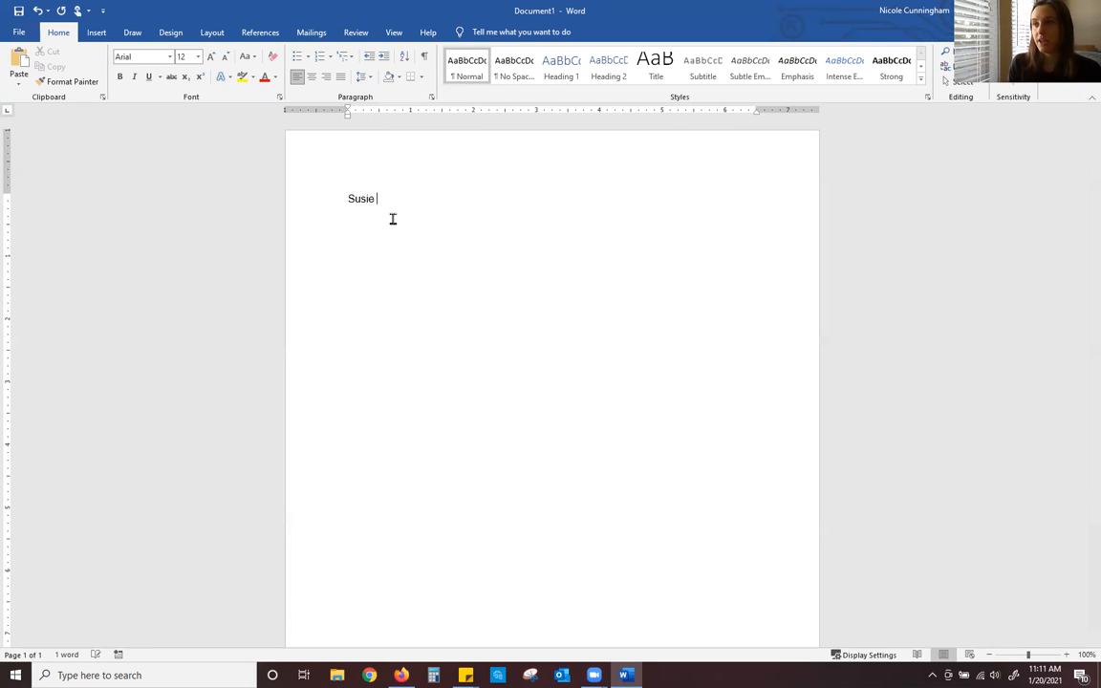
{"action": "type", "text": "Sample"}
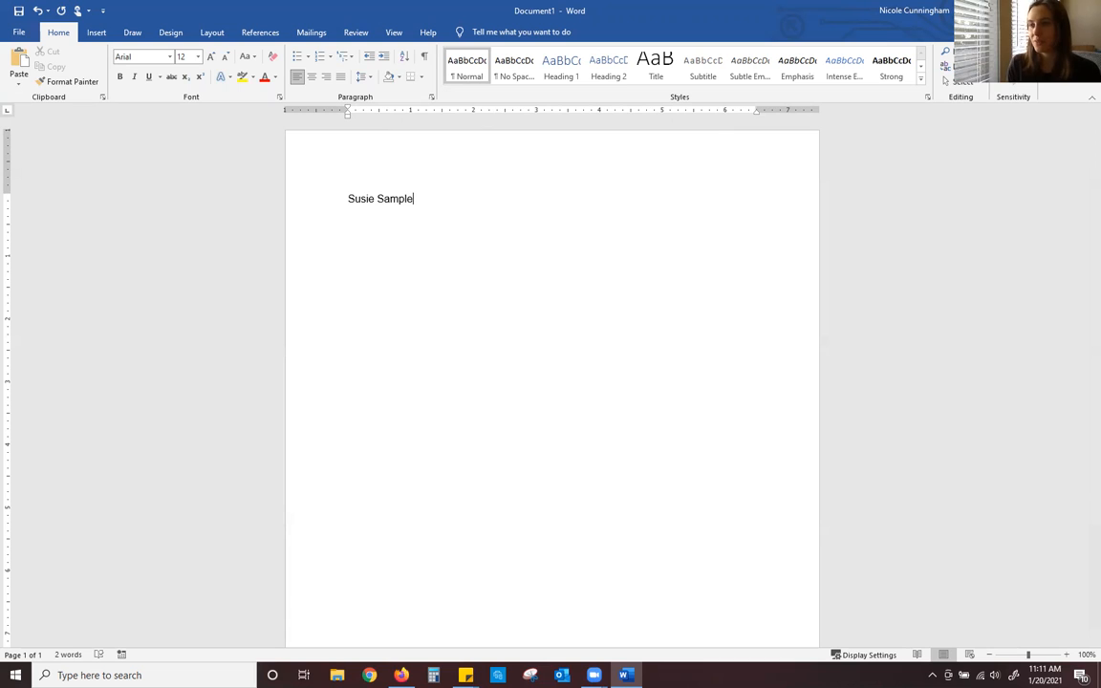
{"action": "key", "text": "Return"}
{"action": "key", "text": "Return"}
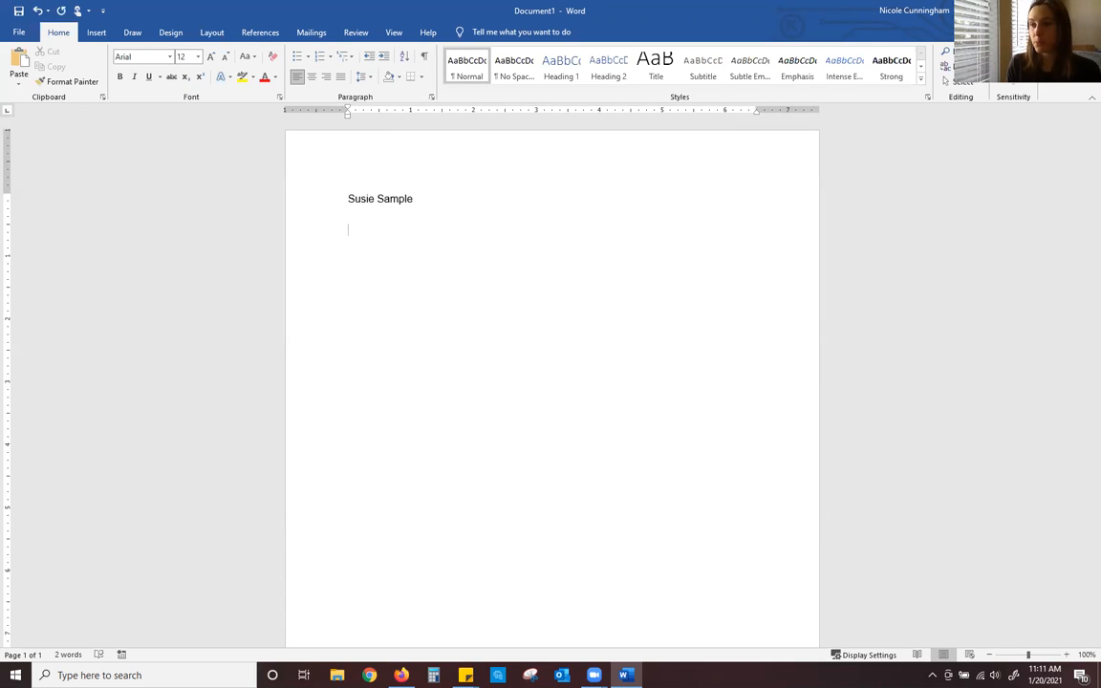
{"action": "type", "text": "Ms. Cunningham"}
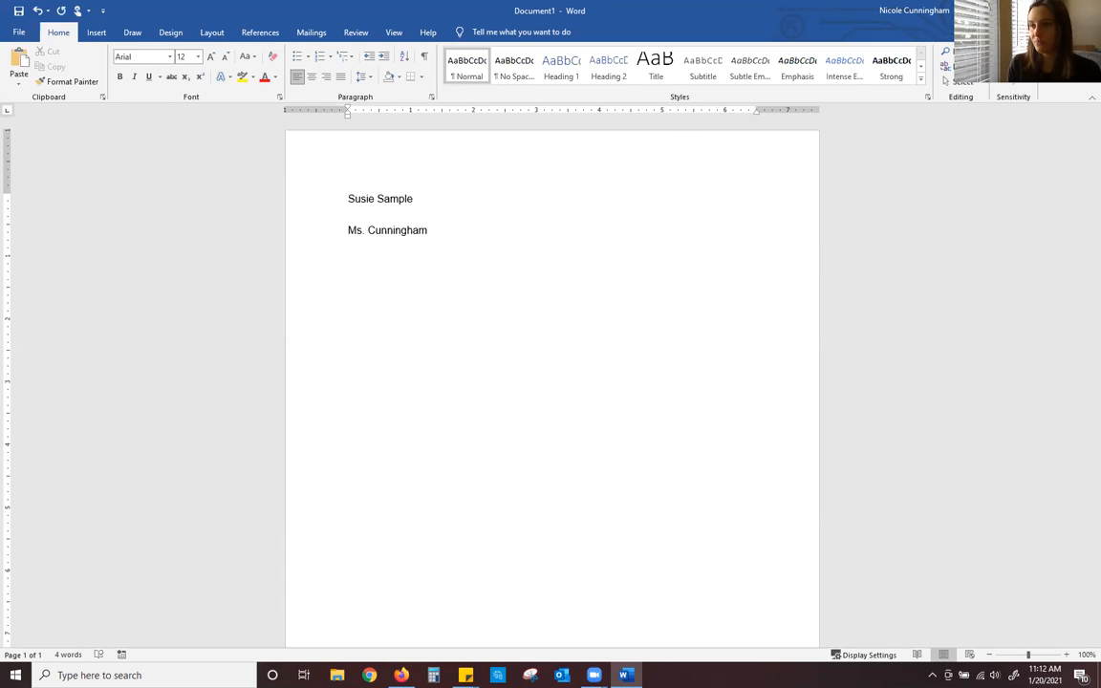
{"action": "key", "text": "Return"}
{"action": "type", "text": "ENG-111-SSB1"}
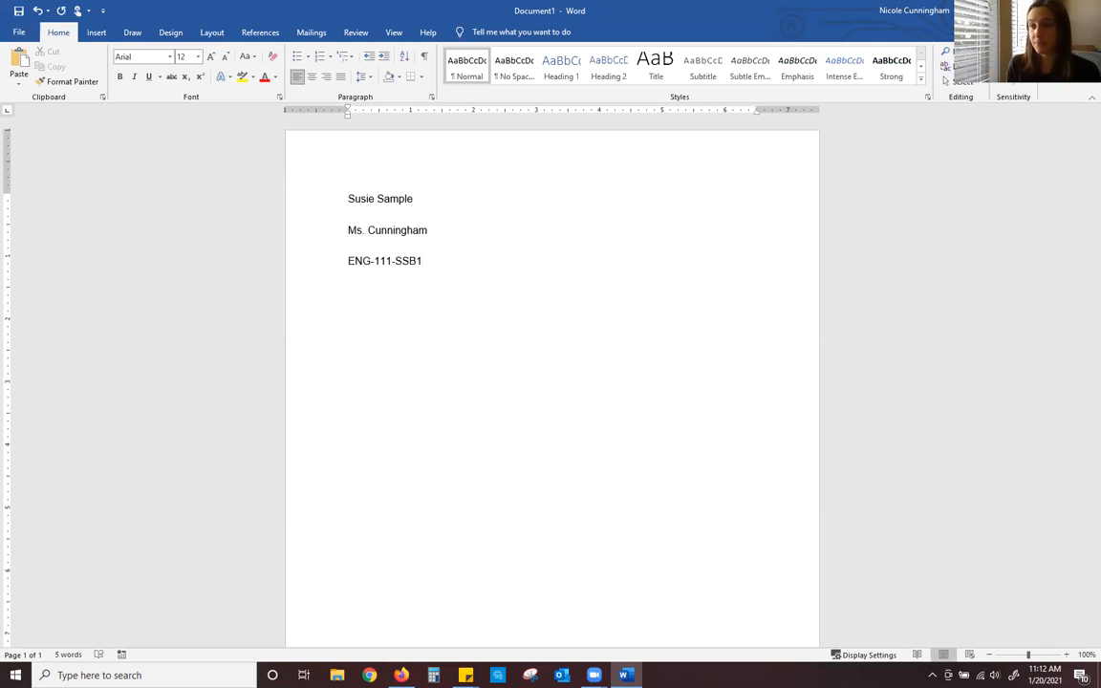
{"action": "key", "text": "Return"}
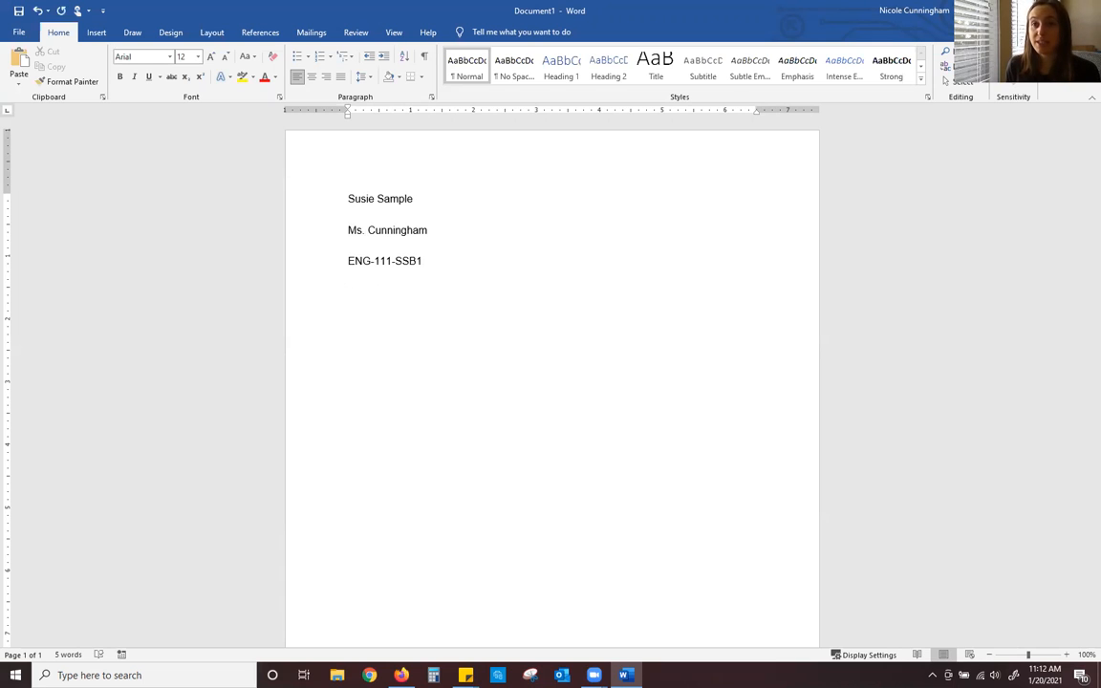
{"action": "type", "text": "10/17/2020"}
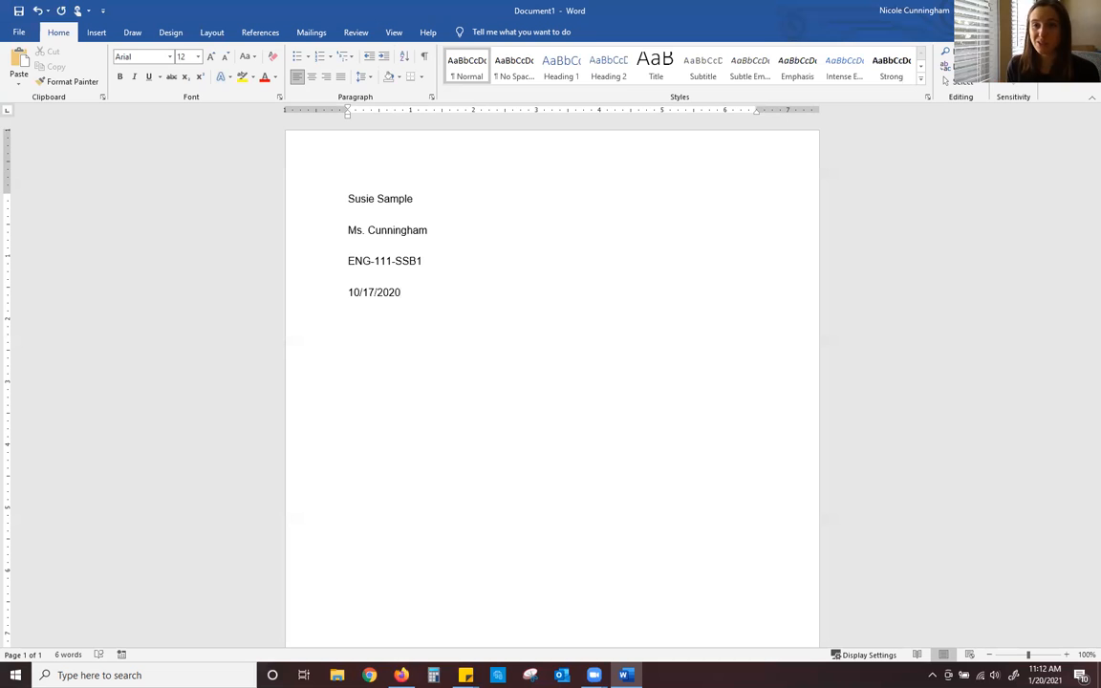
{"action": "key", "text": "BackSpace"}
{"action": "key", "text": "BackSpace"}
{"action": "key", "text": "BackSpace"}
{"action": "key", "text": "BackSpace"}
{"action": "key", "text": "BackSpace"}
{"action": "key", "text": "BackSpace"}
{"action": "key", "text": "BackSpace"}
{"action": "key", "text": "BackSpace"}
{"action": "key", "text": "BackSpace"}
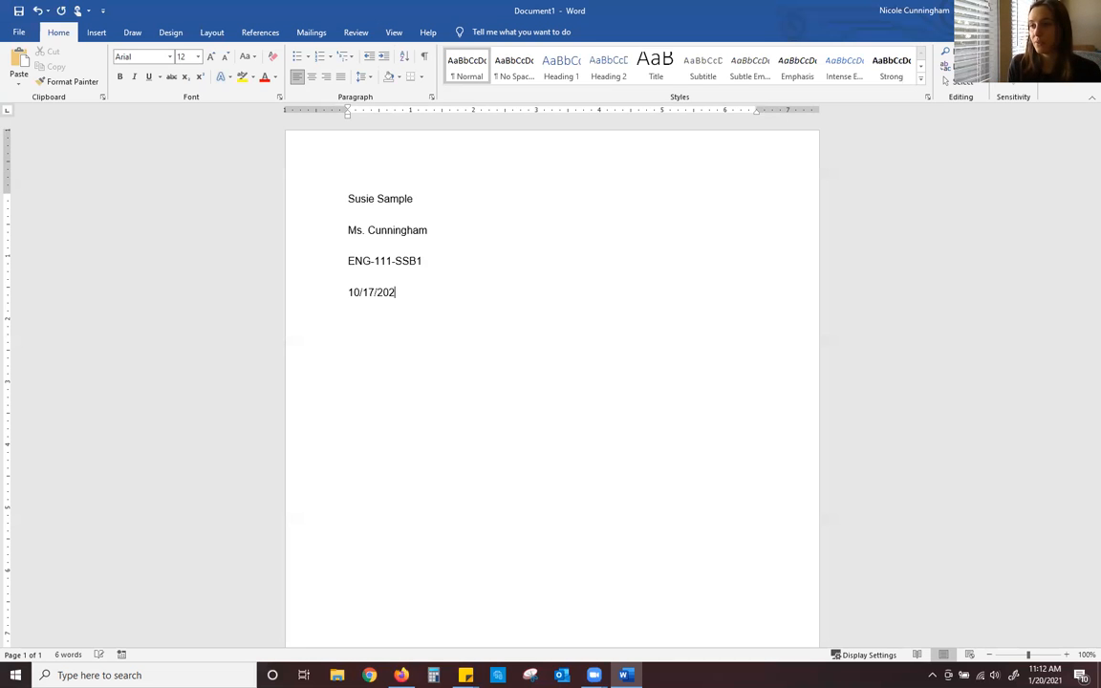
{"action": "key", "text": "BackSpace"}
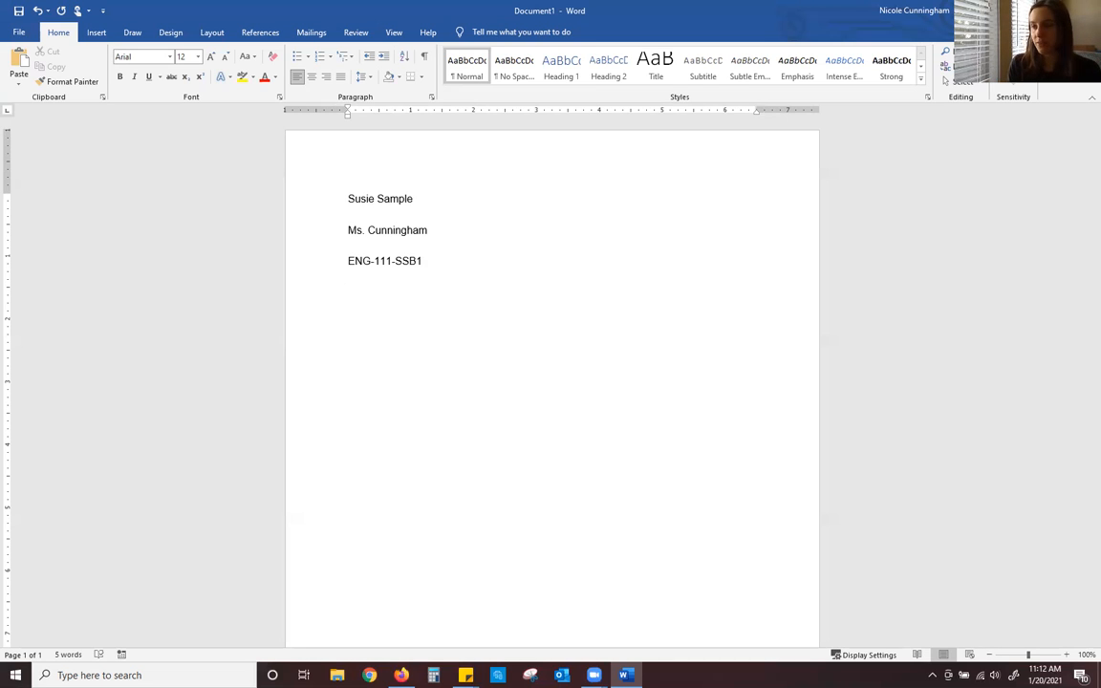
Step: Add the date 17 October 2020 on the line below the course code
{"action": "type", "text": "17"}
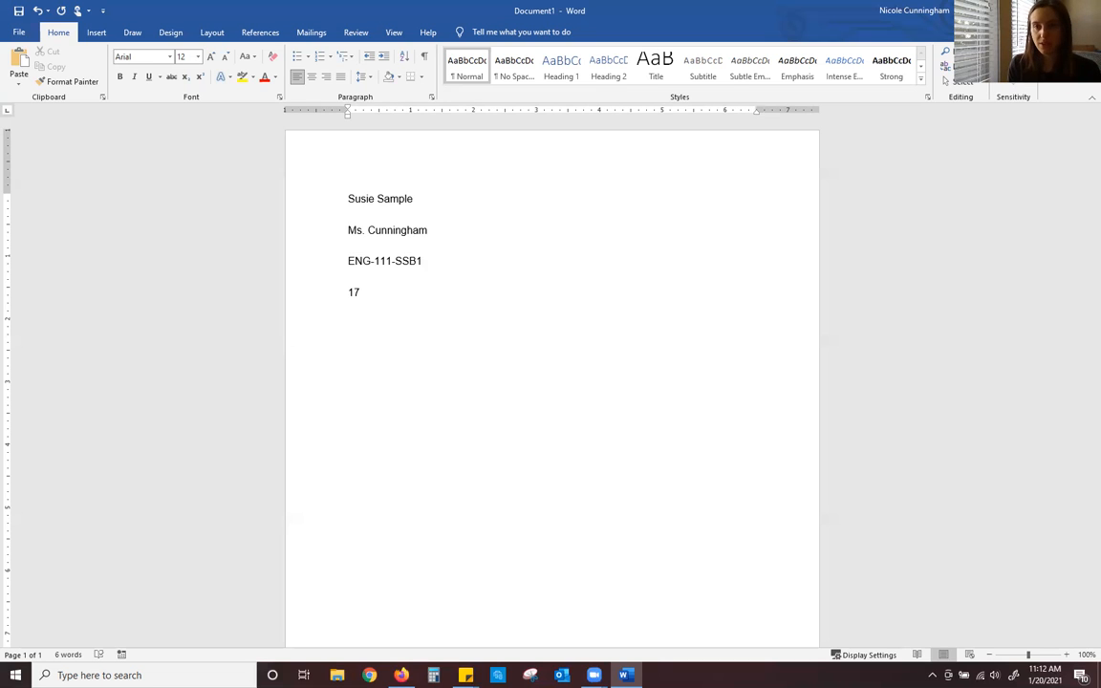
{"action": "type", "text": " October "}
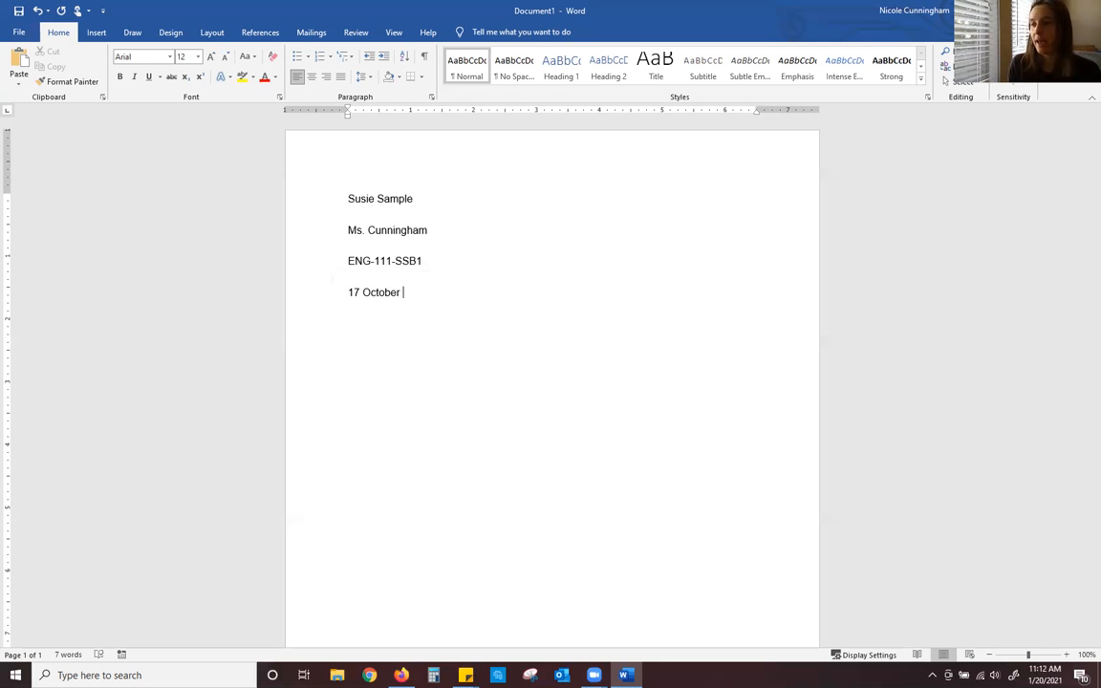
{"action": "type", "text": "2020"}
{"action": "key", "text": "Return"}
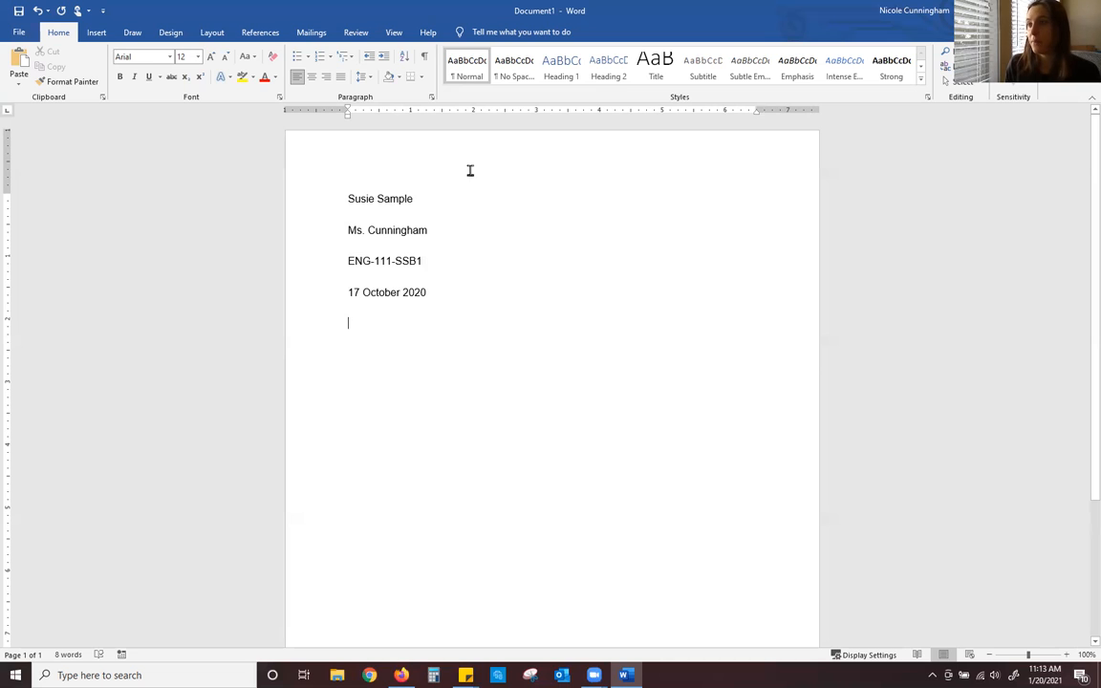
Step: Add the centred title "Title of the Essay" on the line below the date
{"action": "left_click", "coordinate": [313, 78]}
{"action": "type", "text": "T"}
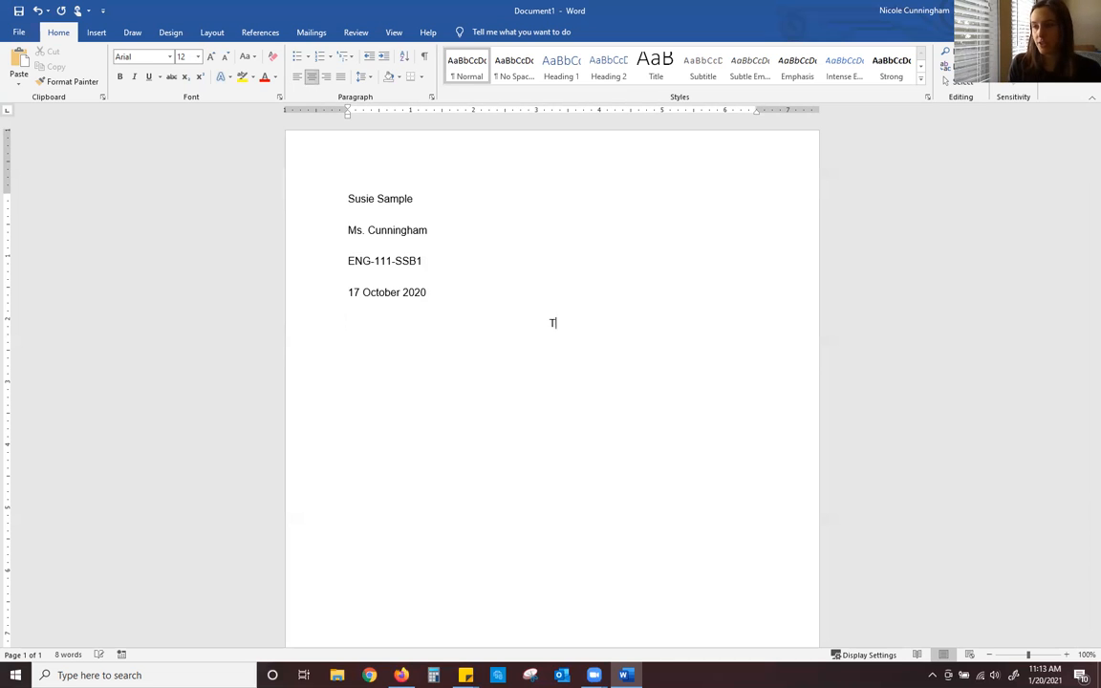
{"action": "type", "text": "itle of the Essay"}
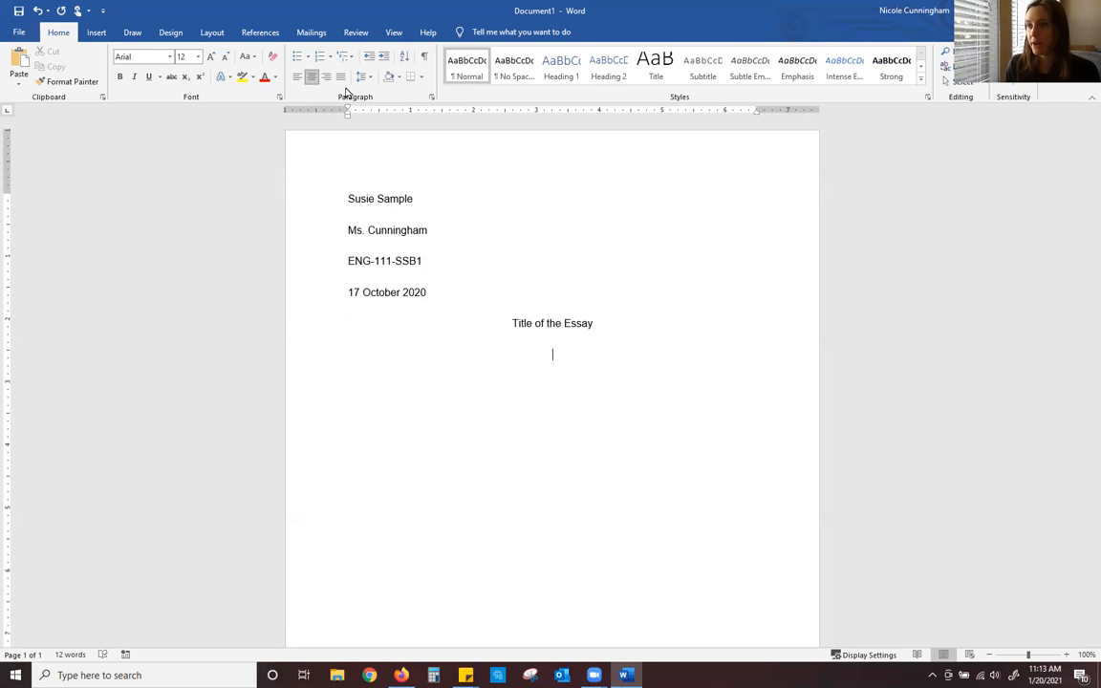
{"action": "key", "text": "Return"}
Step: Start a left-aligned body paragraph below the title with an indented first line reading "I begin writing my essay."
{"action": "left_click", "coordinate": [298, 78]}
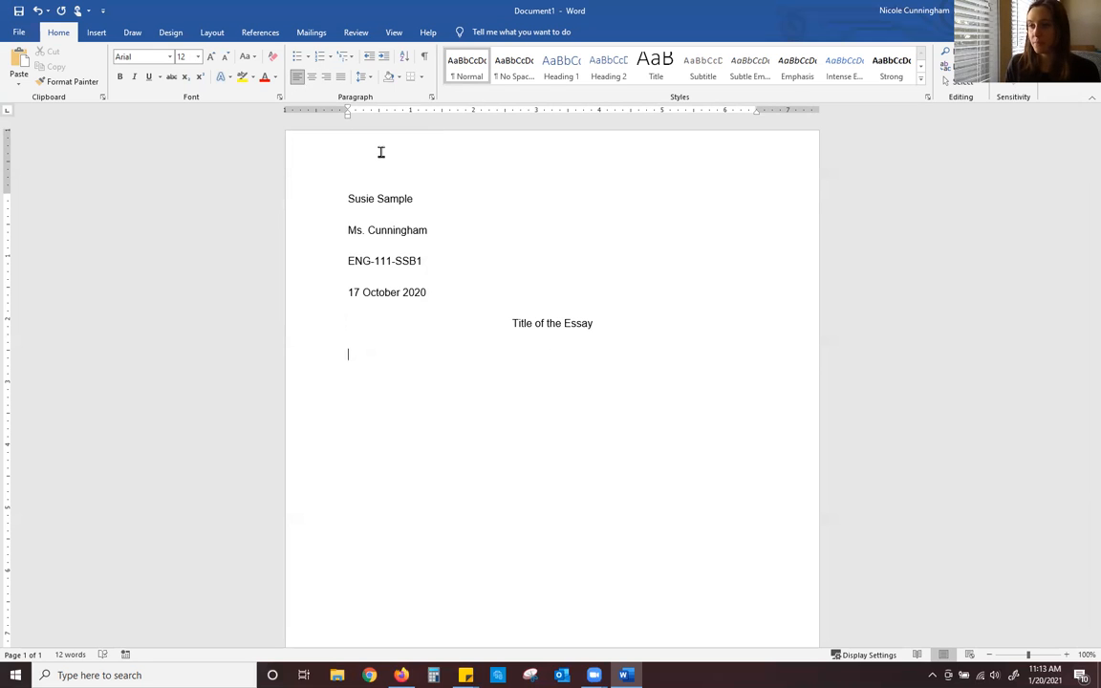
{"action": "key", "text": "Tab"}
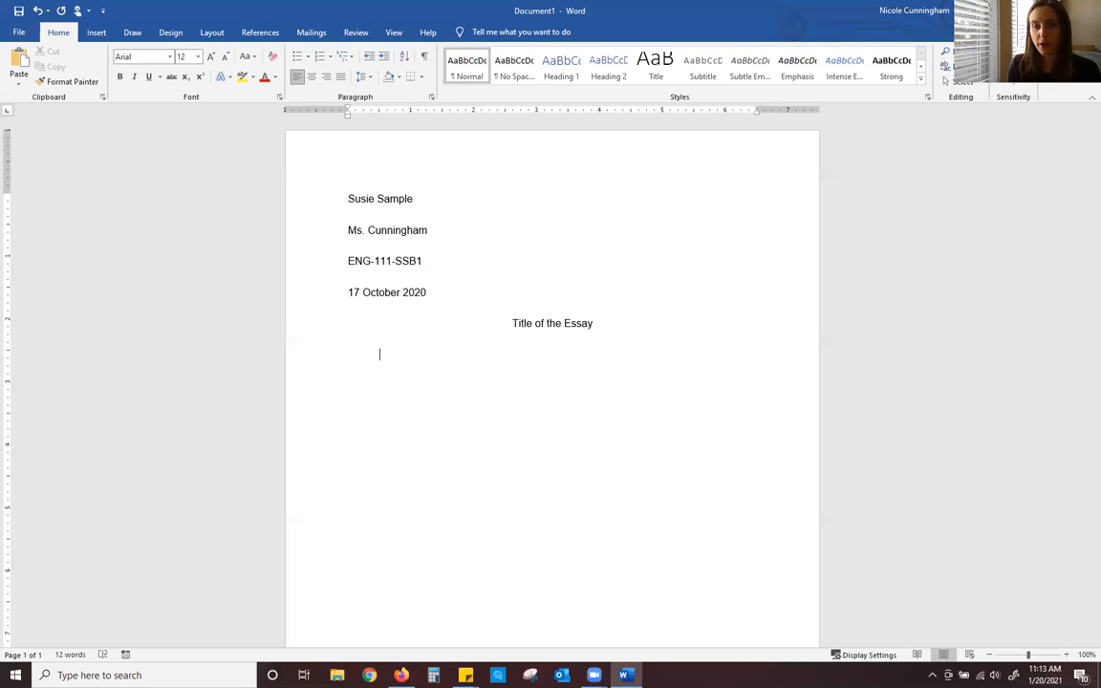
{"action": "type", "text": "I begin "}
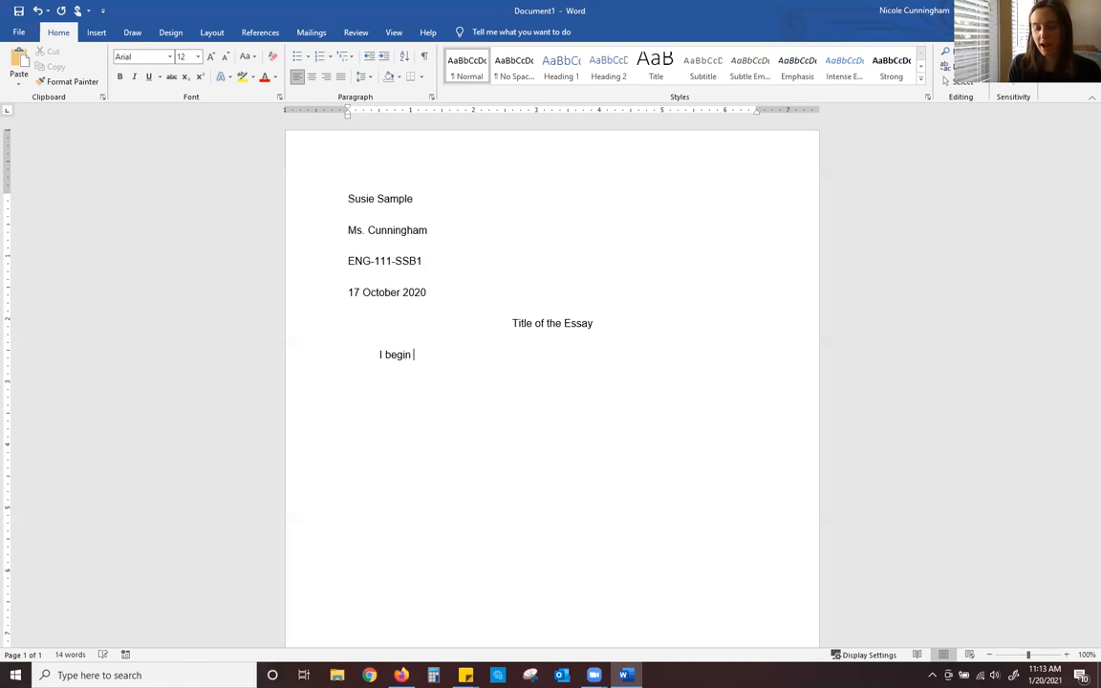
{"action": "type", "text": "writing"}
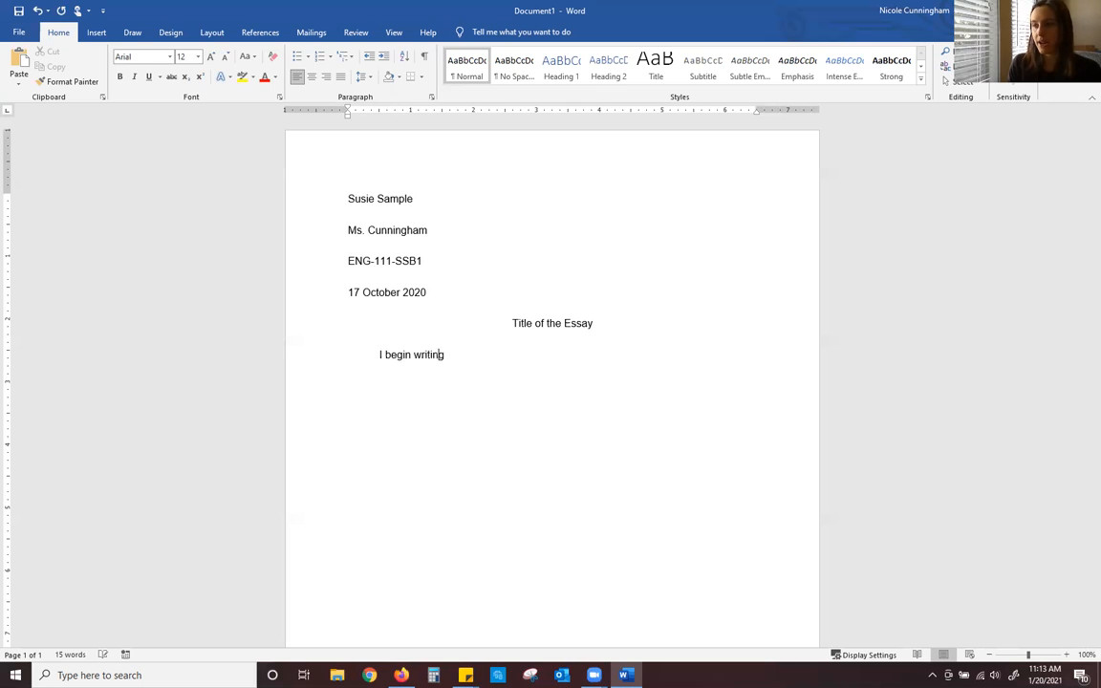
{"action": "type", "text": " my essay."}
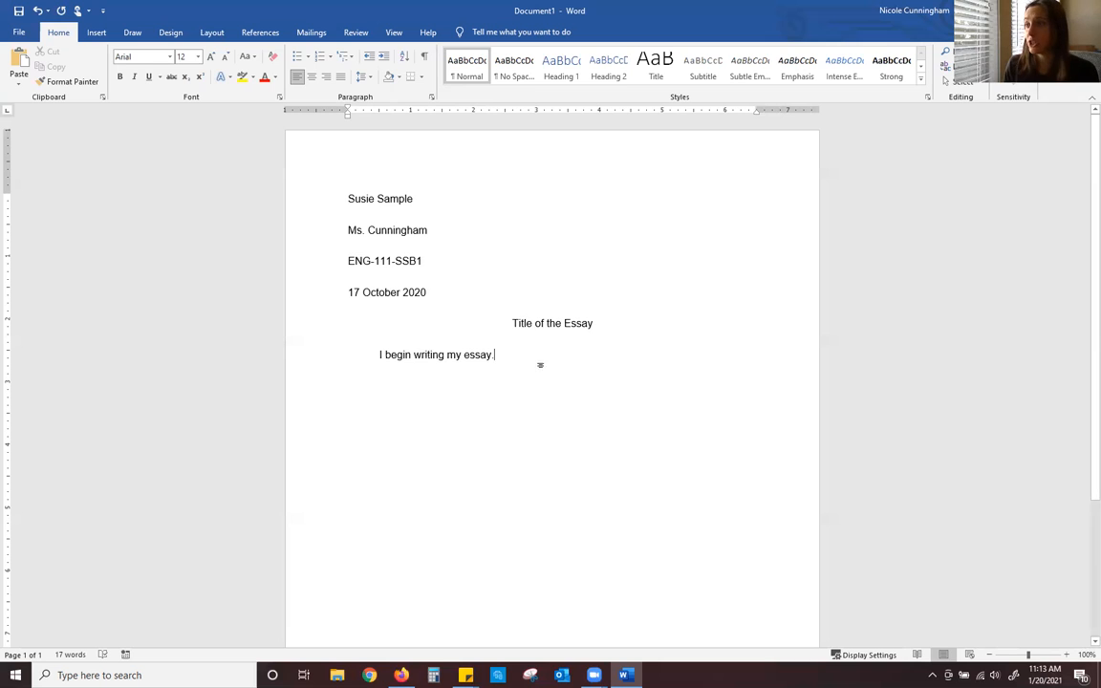
Step: Insert a Plain Number 3 page number at the top of the page in the header
{"action": "double_click", "coordinate": [518, 159]}
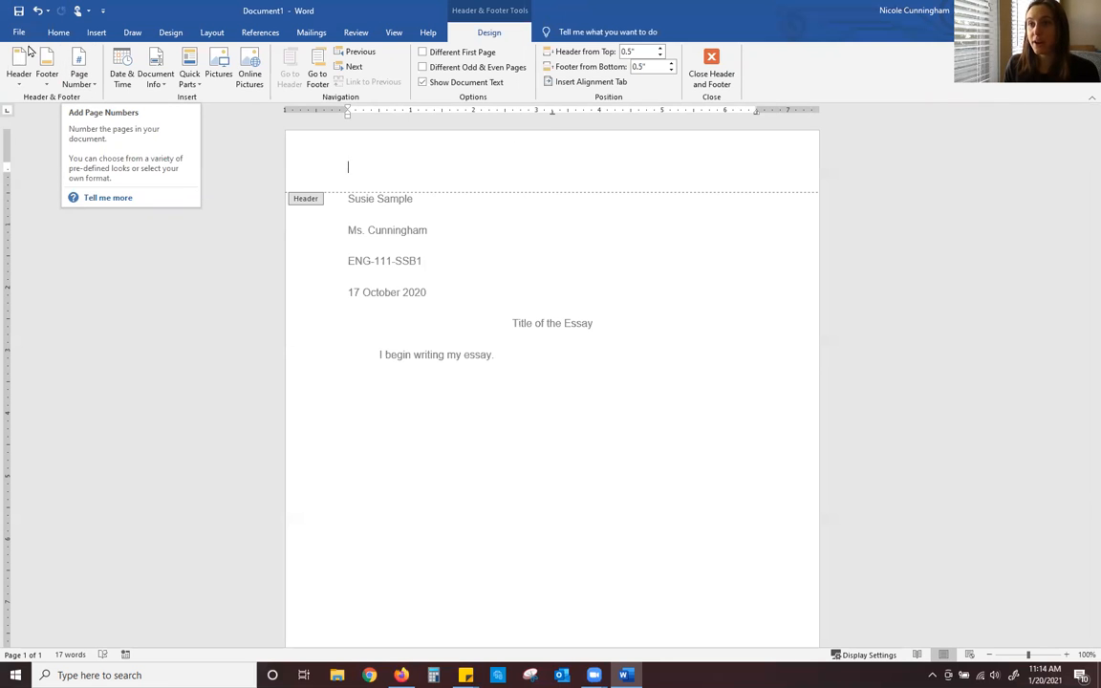
{"action": "left_click", "coordinate": [84, 80]}
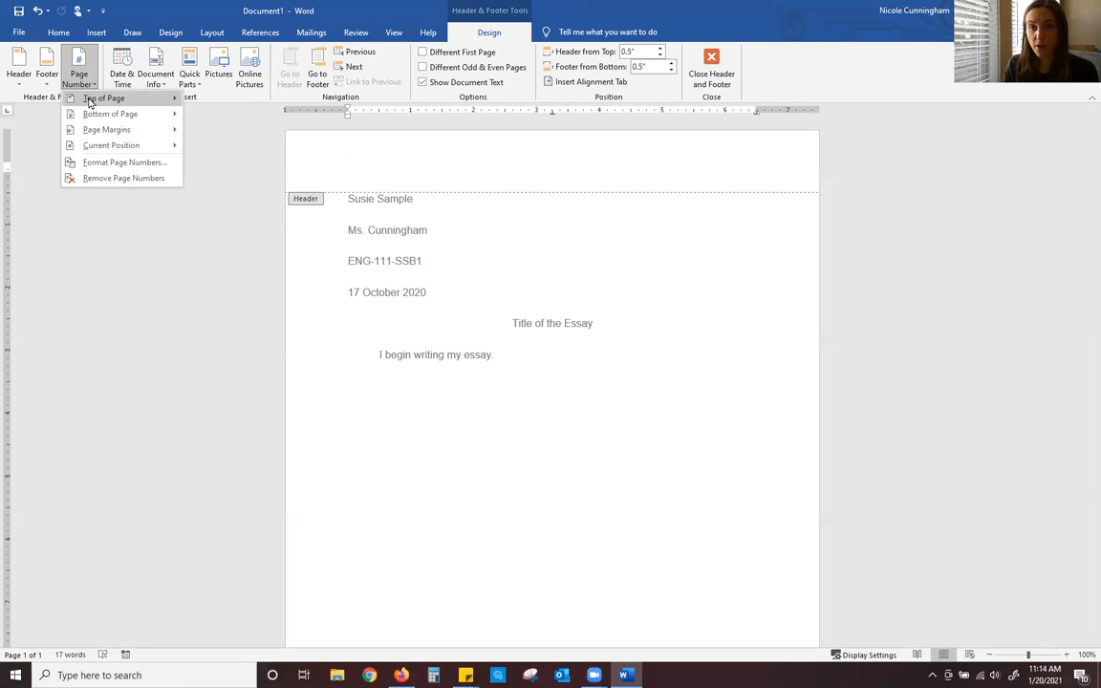
{"action": "left_click", "coordinate": [88, 98]}
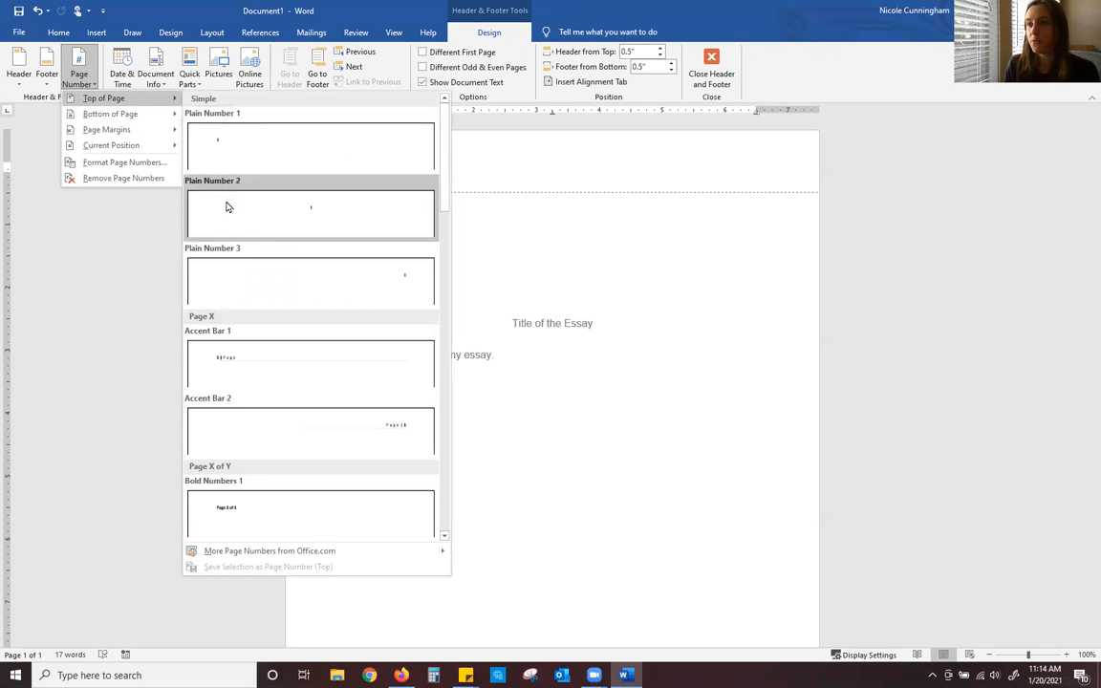
{"action": "left_click", "coordinate": [237, 295]}
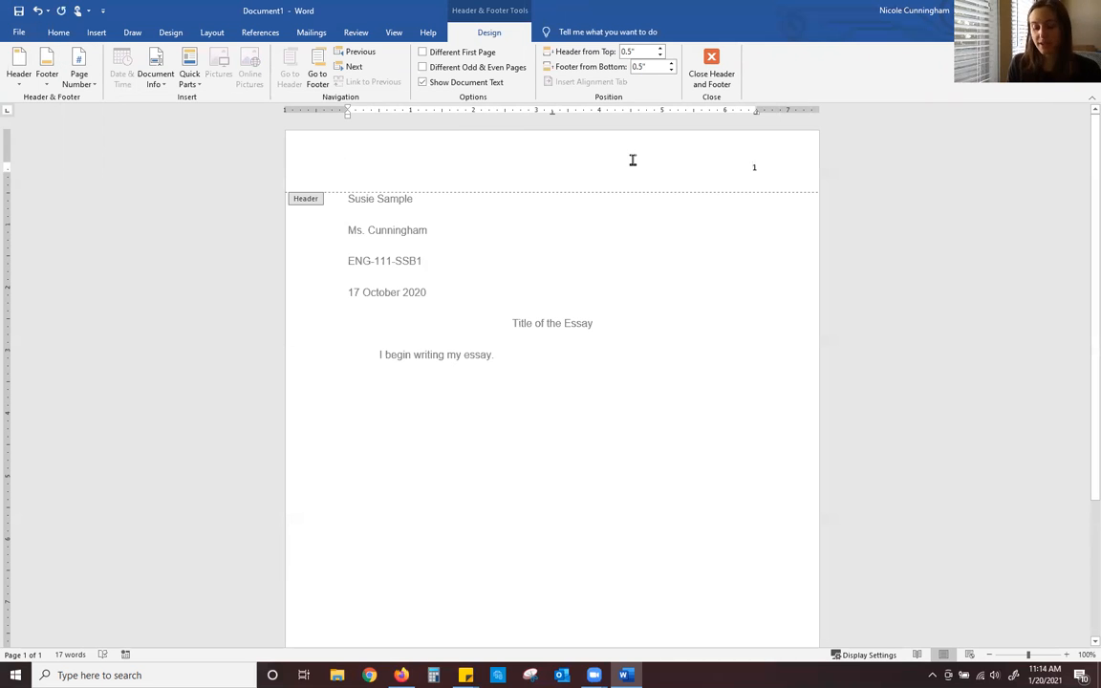
{"action": "type", "text": "Cuu"}
{"action": "key", "text": "BackSpace"}
{"action": "key", "text": "BackSpace"}
{"action": "key", "text": "BackSpace"}
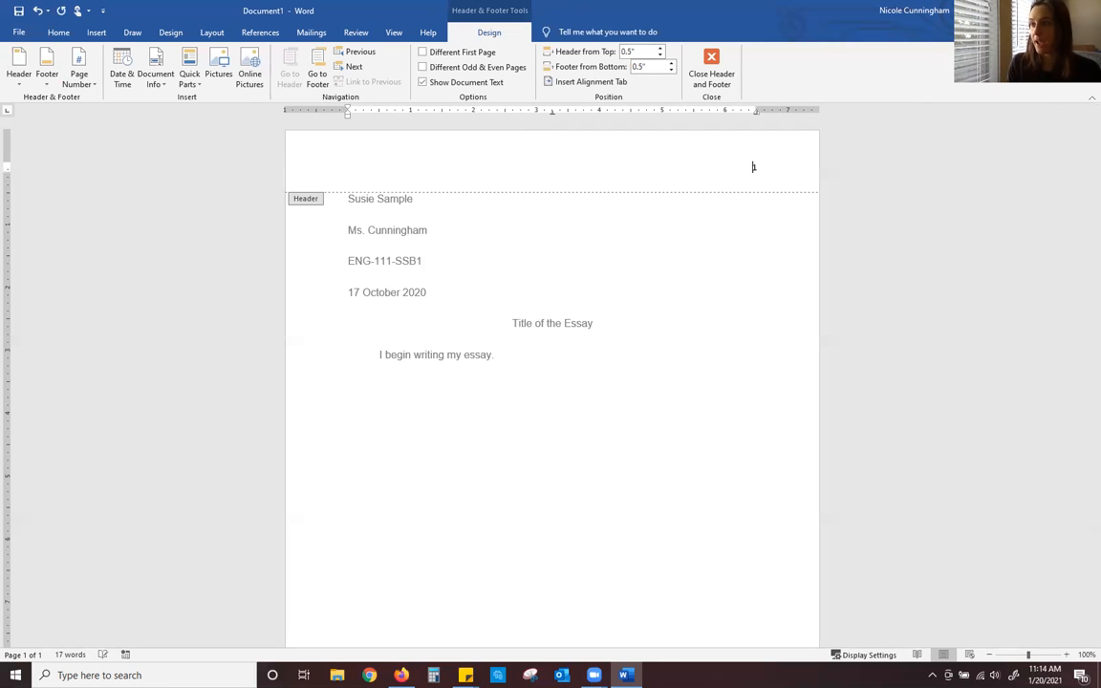
Step: Enter the student's last name followed by a space before the page number in the header
{"action": "type", "text": "Sample"}
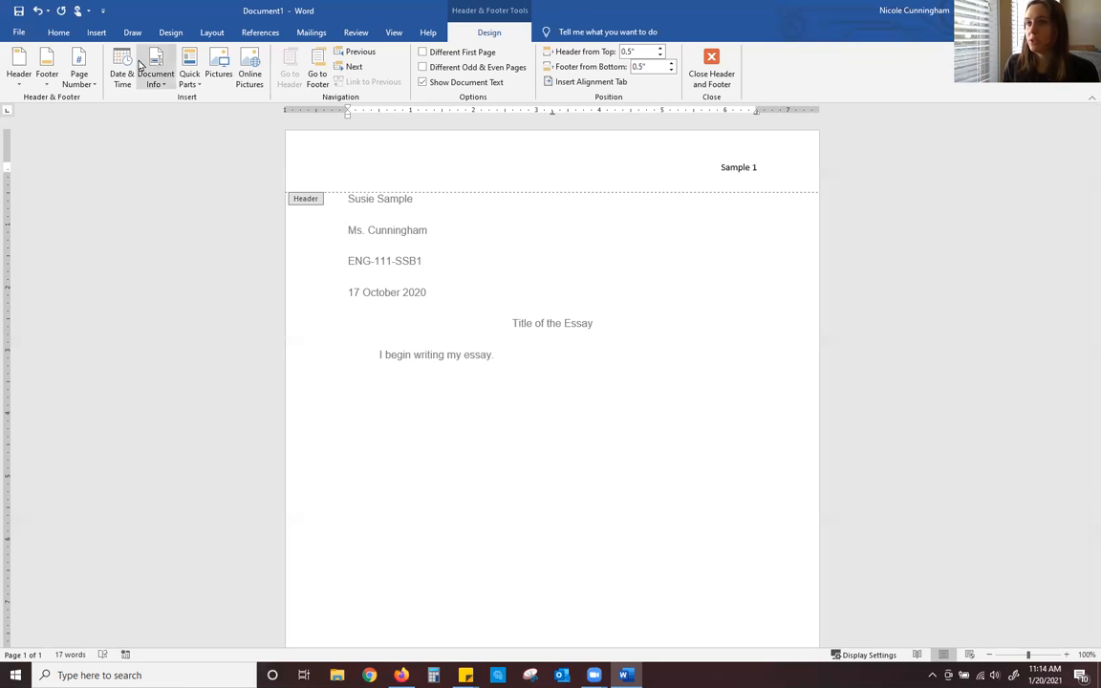
Step: Set the header's last name and page number to Arial 12 and return to the document body
{"action": "left_click", "coordinate": [59, 33]}
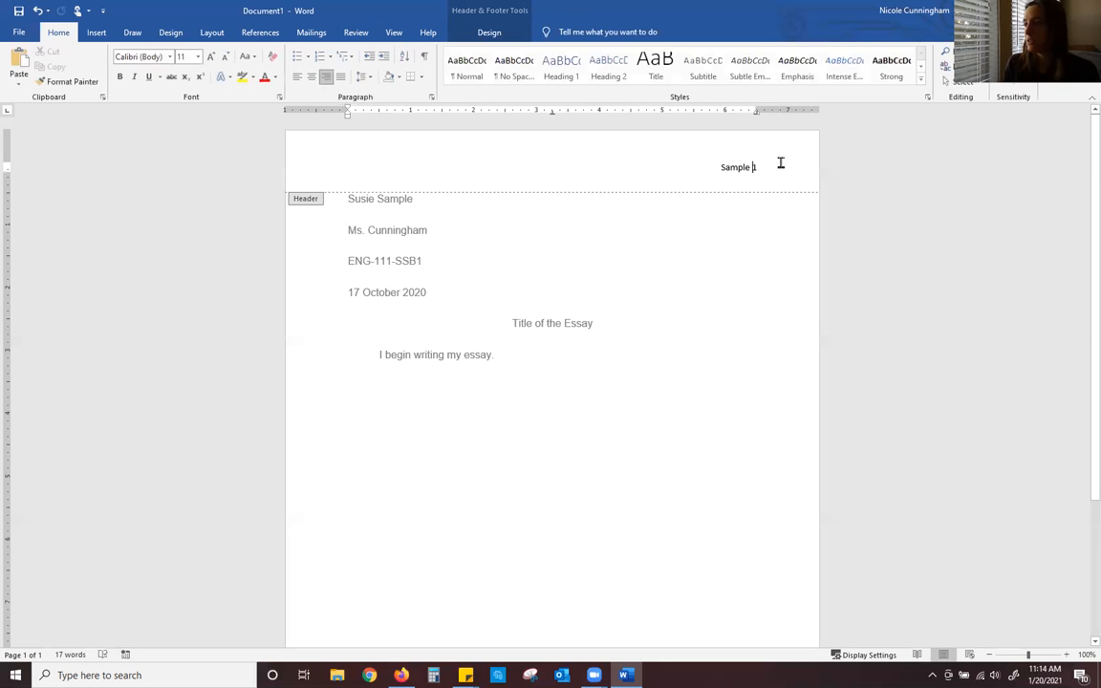
{"action": "left_click_drag", "start_coordinate": [756, 166], "coordinate": [717, 167]}
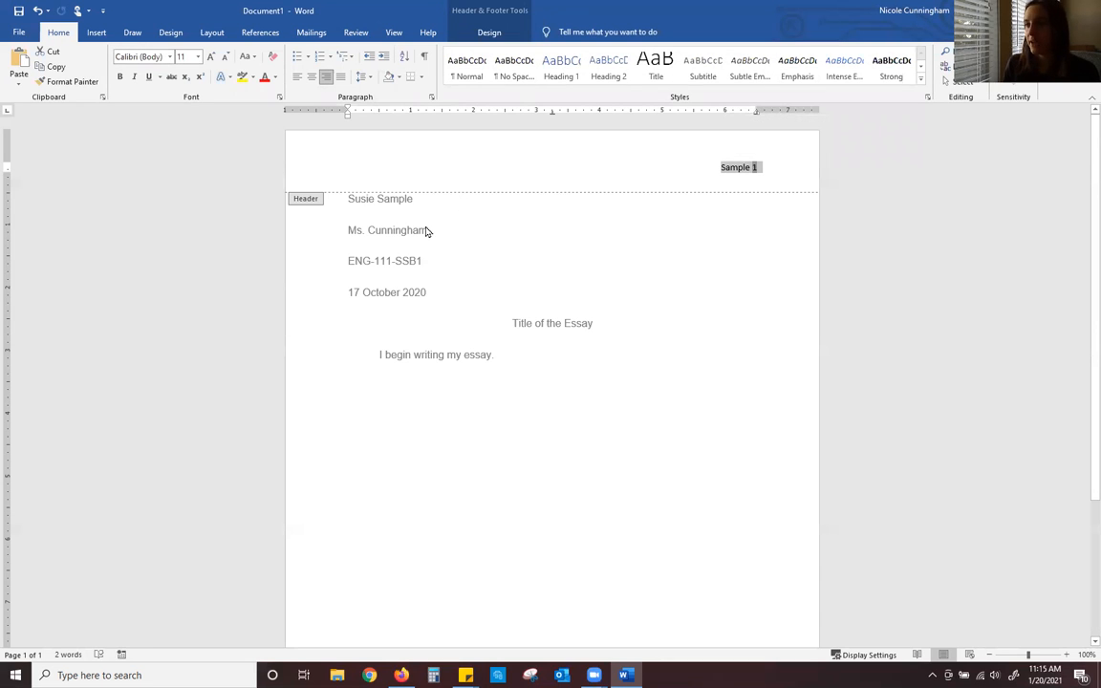
{"action": "left_click", "coordinate": [171, 57]}
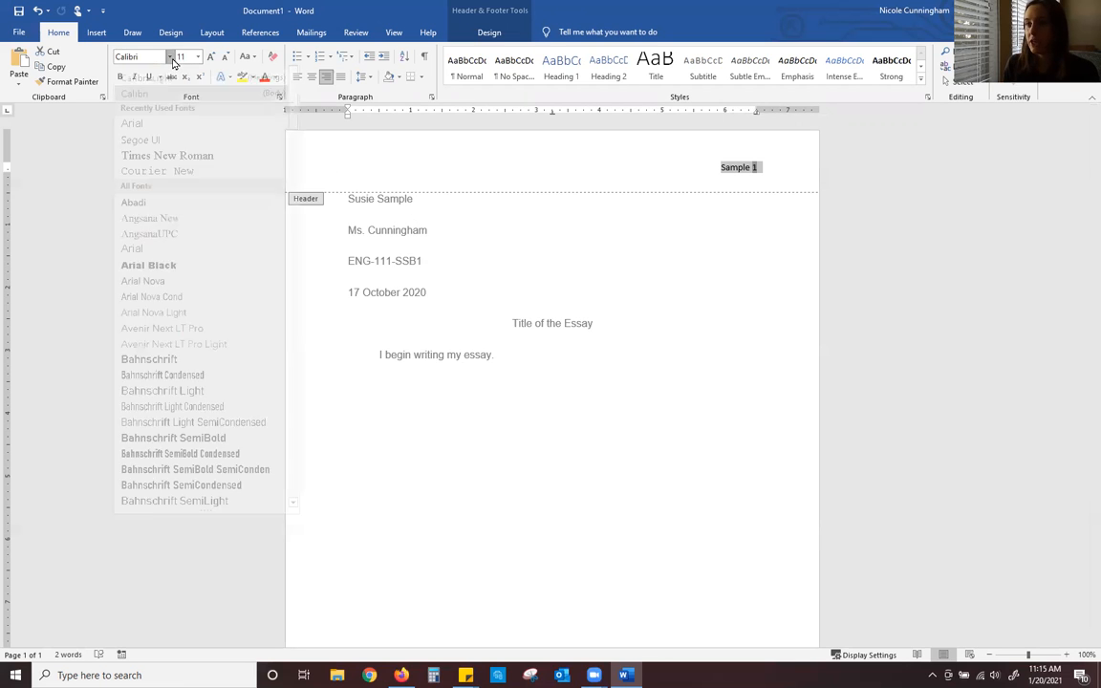
{"action": "left_click", "coordinate": [158, 132]}
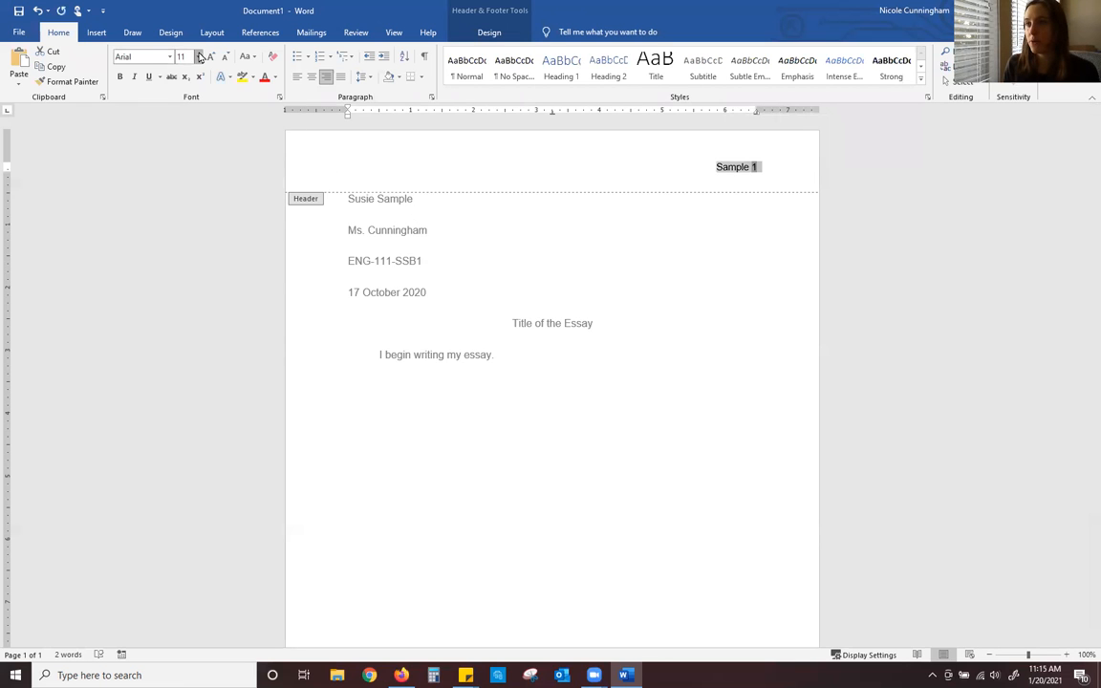
{"action": "left_click", "coordinate": [199, 57]}
{"action": "left_click", "coordinate": [179, 121]}
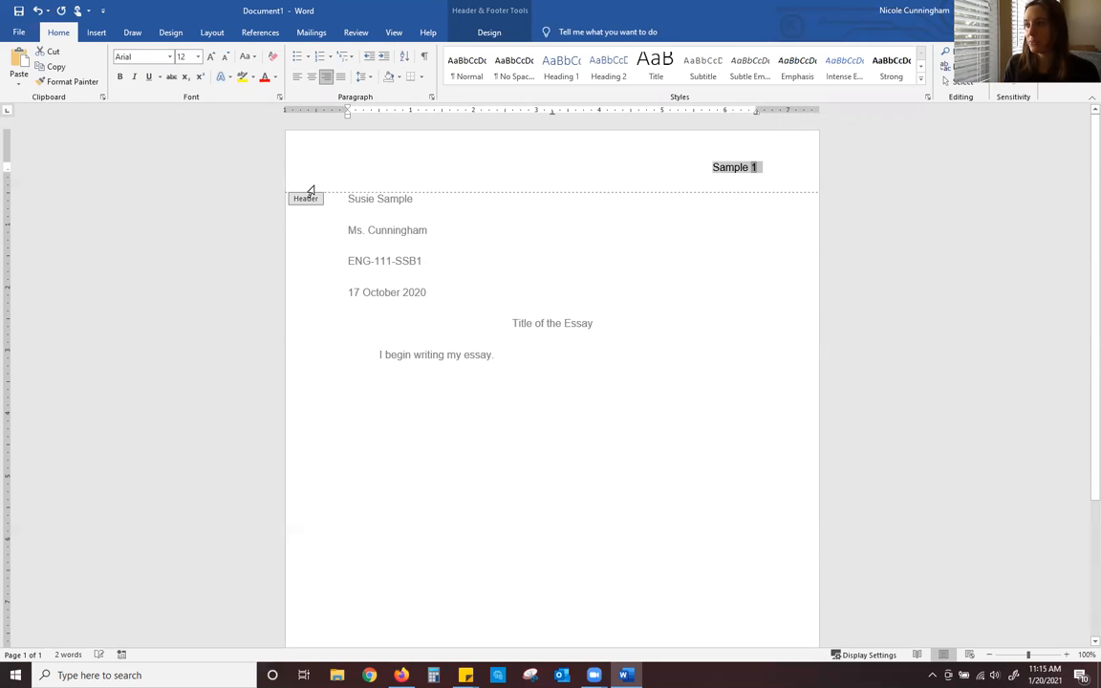
{"action": "double_click", "coordinate": [514, 407]}
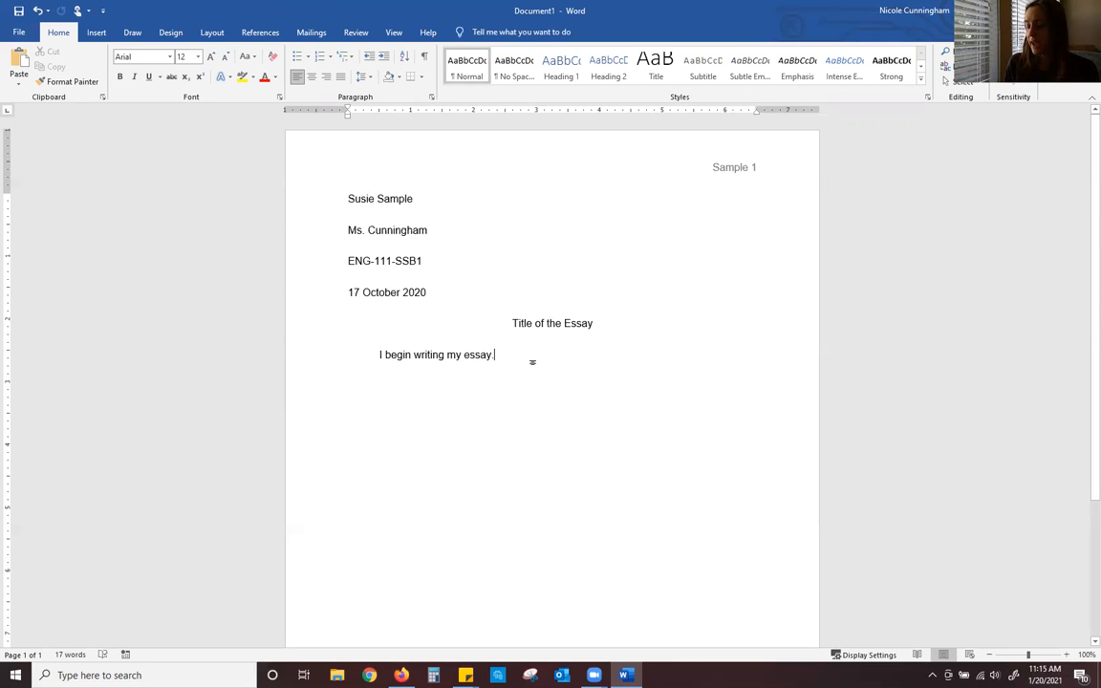
Step: Add blank lines after the body sentence until a second page starts, and check that page's header
{"action": "key", "text": "Return"}
{"action": "key", "text": "Return"}
{"action": "key", "text": "Return"}
{"action": "key", "text": "Return"}
{"action": "key", "text": "Return"}
{"action": "key", "text": "Return"}
{"action": "key", "text": "Return"}
{"action": "key", "text": "Return"}
{"action": "key", "text": "Return"}
{"action": "key", "text": "Return"}
{"action": "key", "text": "Return"}
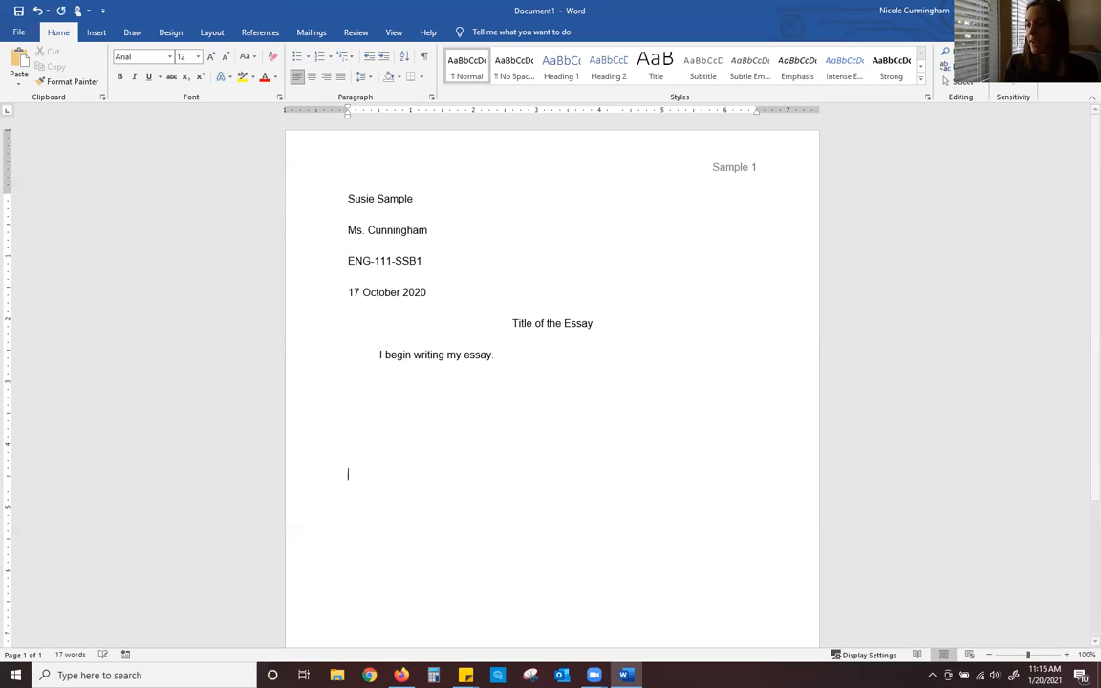
{"action": "key", "text": "Return"}
{"action": "scroll", "coordinate": [611, 393], "scroll_direction": "down", "scroll_amount": 3}
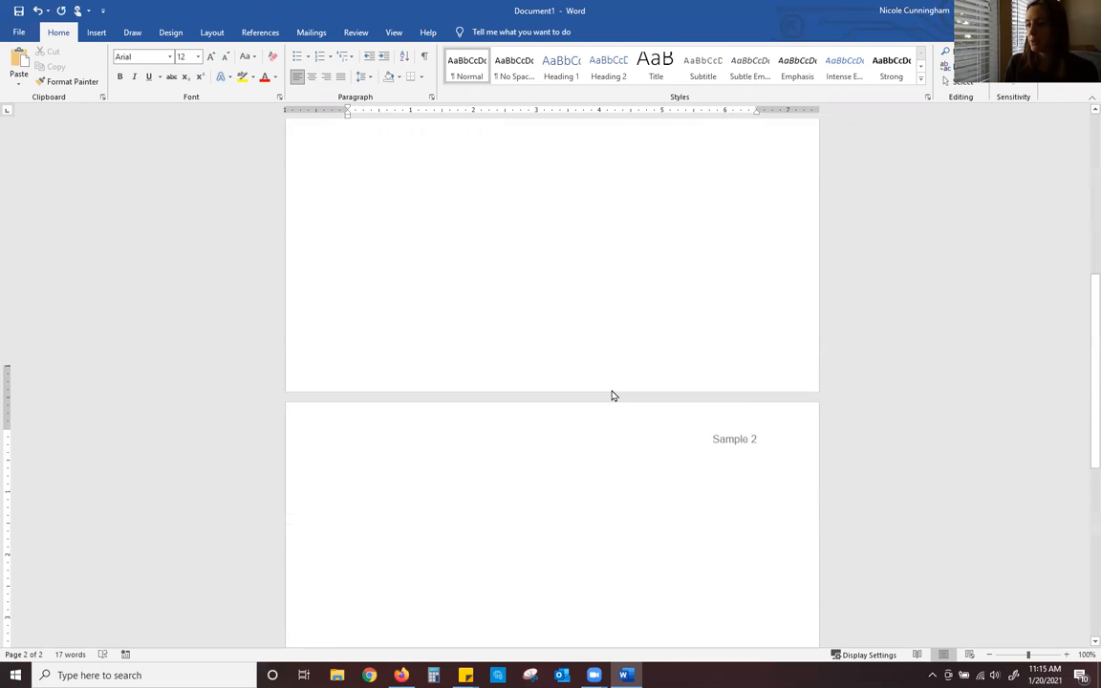